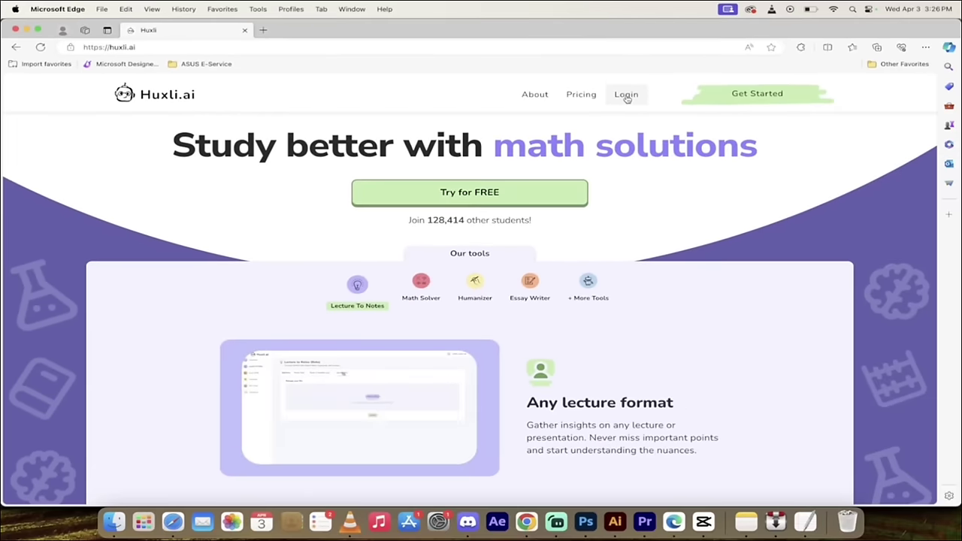
# Open the Huxli.ai login page, and switch to Chrome where the Huxli.ai dashboard is already open
pyautogui.click(626, 95)
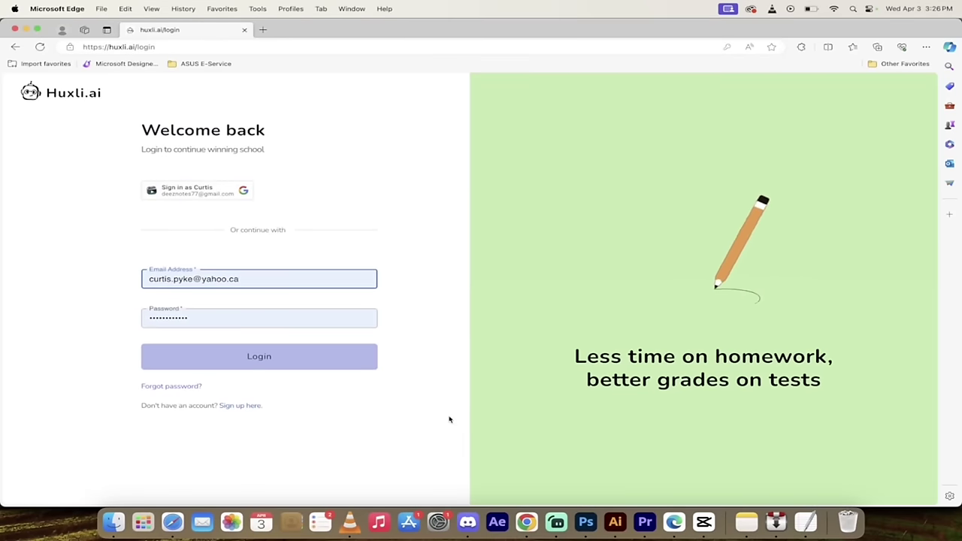
pyautogui.click(526, 522)
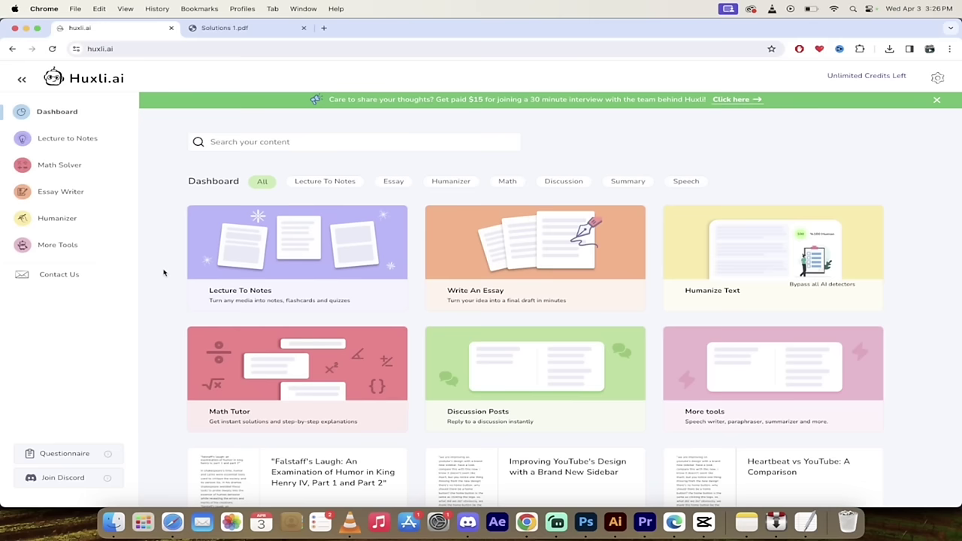
# Open the Math Tutor tool from the dashboard and set the Math Solver to Advanced mode
pyautogui.scroll(-1, 164, 273)
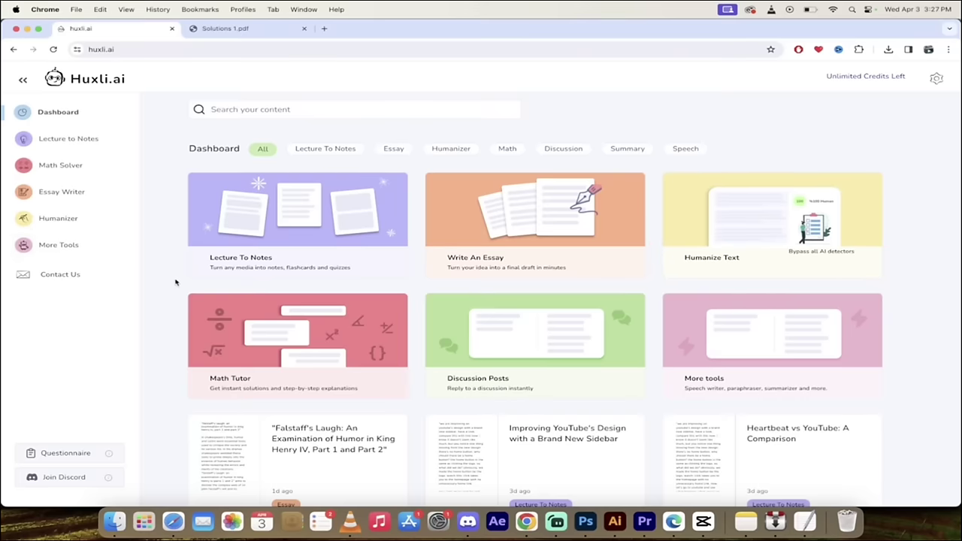
pyautogui.scroll(1, 175, 282)
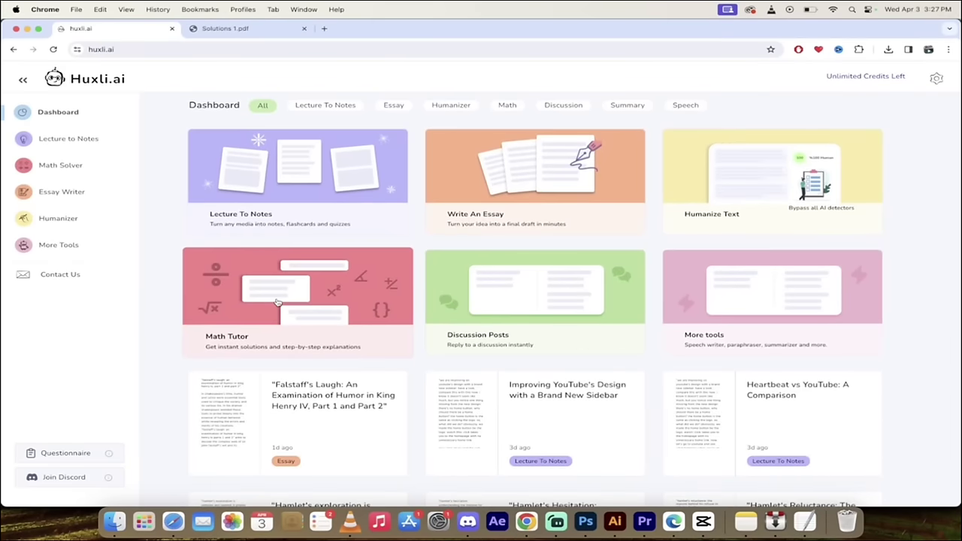
pyautogui.click(278, 303)
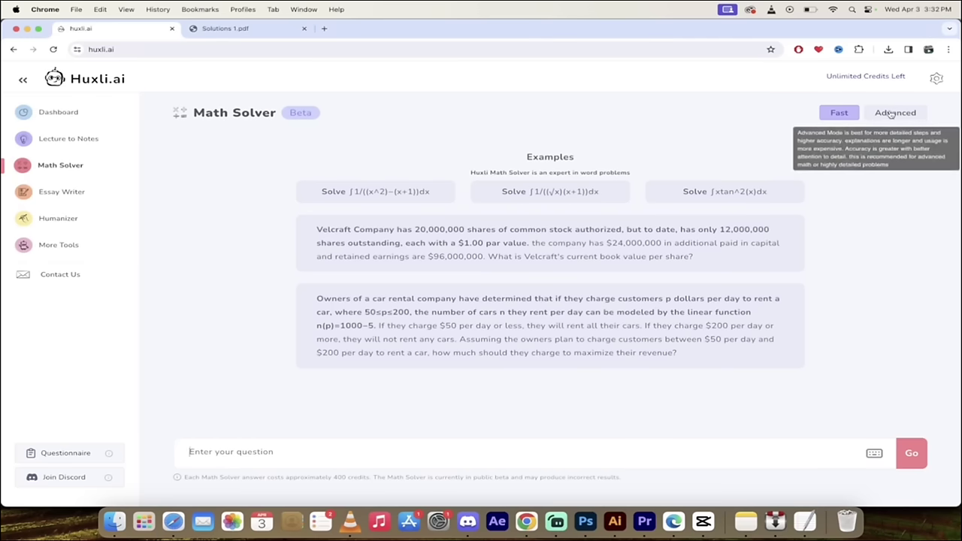
pyautogui.click(892, 113)
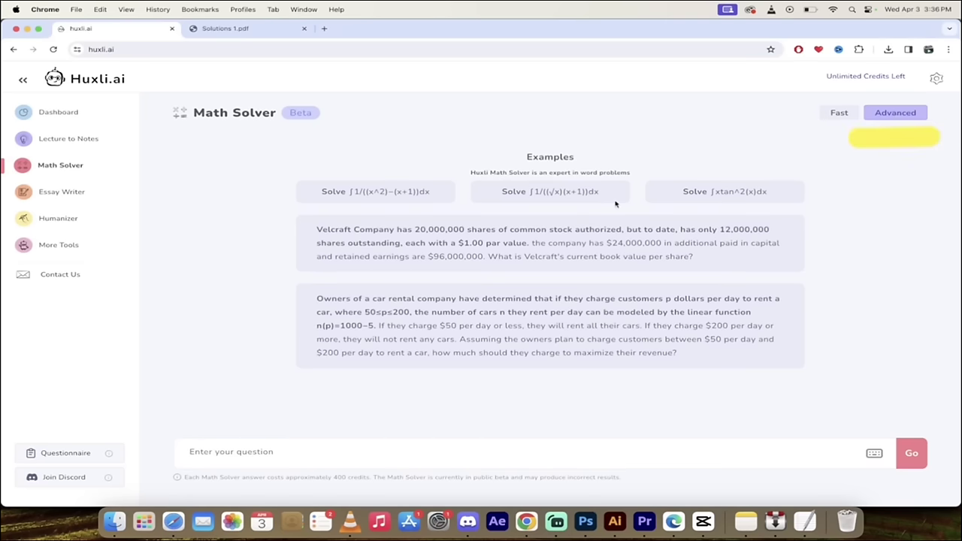
# In Solutions 1.pdf, find Problem 4 under 1.2 Further Problems and select its text about the drag force on a sphere
pyautogui.click(238, 30)
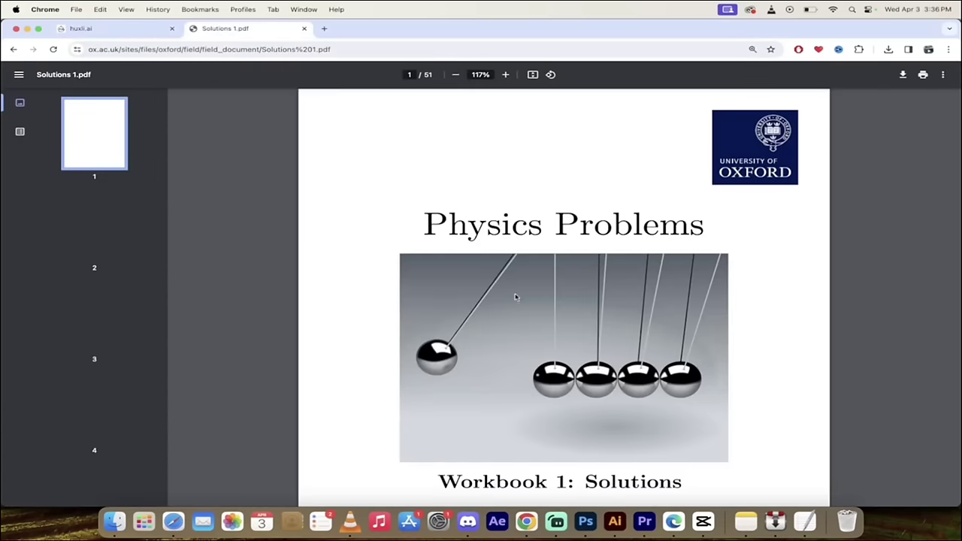
pyautogui.scroll(-1, 515, 297)
pyautogui.scroll(-4, 516, 297)
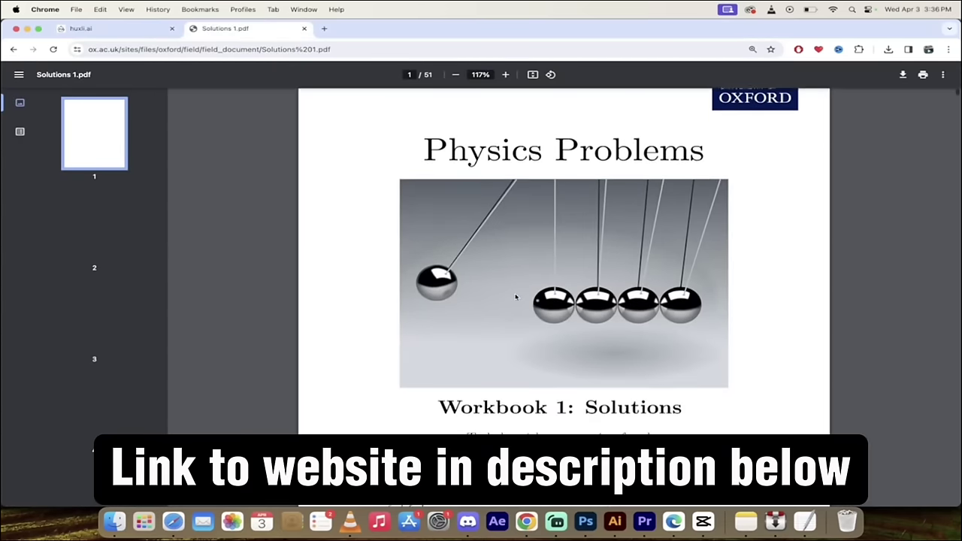
pyautogui.scroll(3, 516, 297)
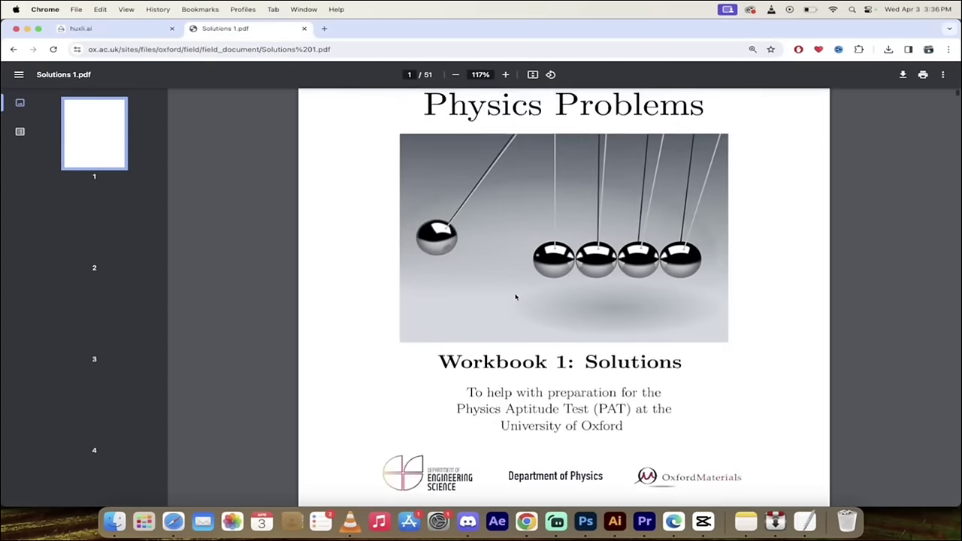
pyautogui.scroll(-3, 515, 297)
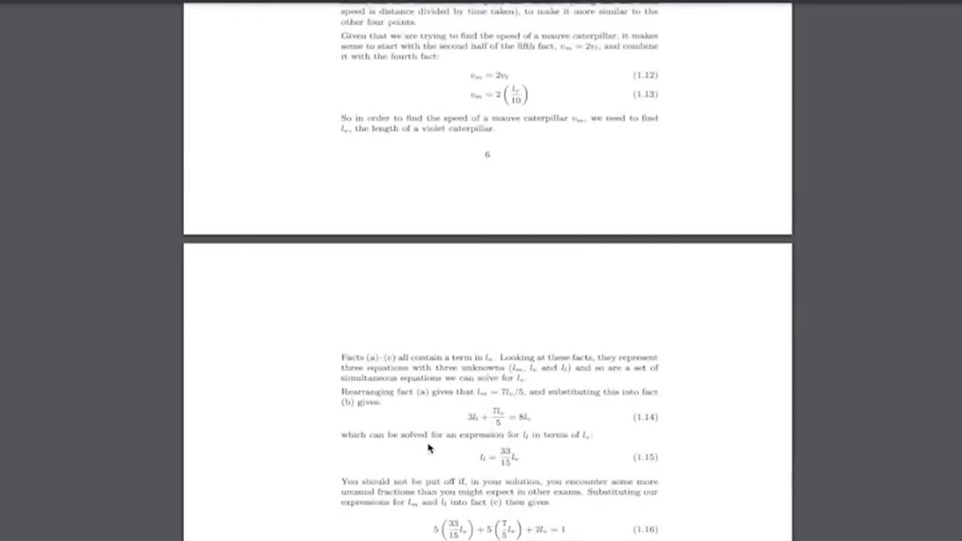
pyautogui.scroll(-15, 428, 448)
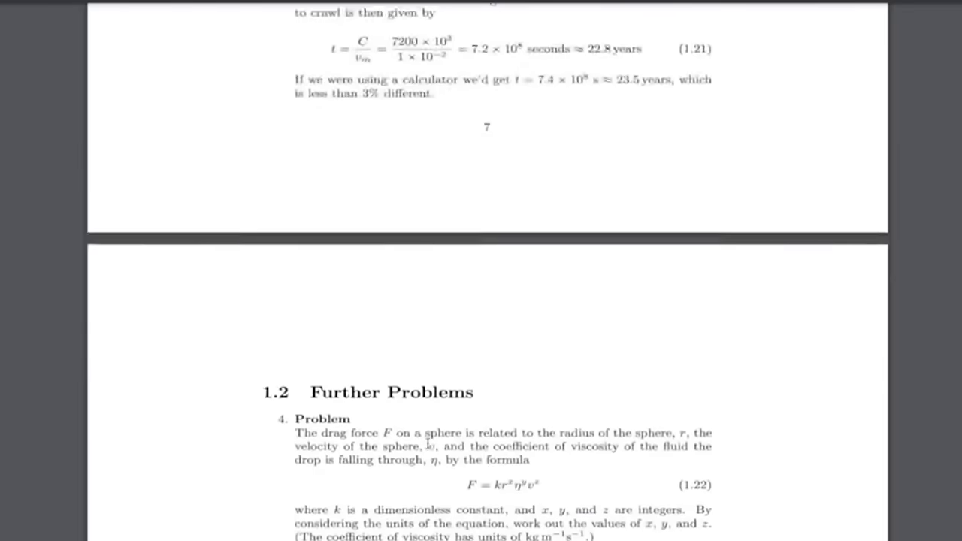
pyautogui.scroll(-5, 428, 443)
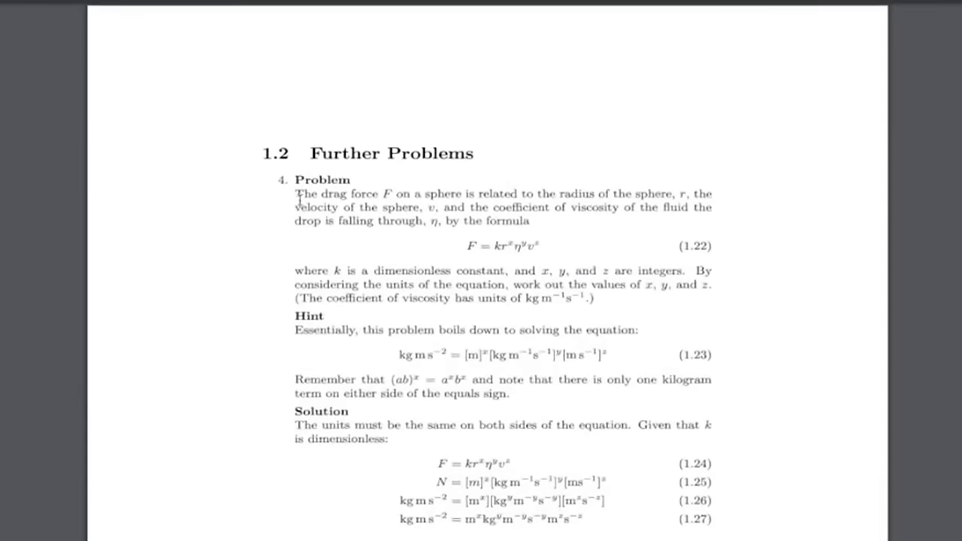
pyautogui.moveTo(295, 195); pyautogui.dragTo(454, 197)
pyautogui.click(410, 197)
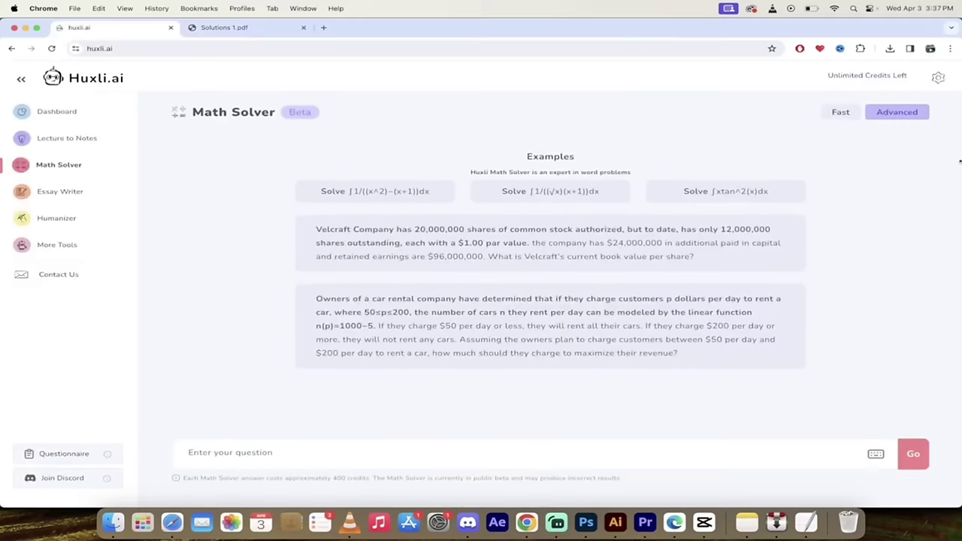
# Submit the full Problem 4 text about the drag force on a sphere to the Math Solver as a question
pyautogui.click(356, 443)
pyautogui.write('The drag force F on a sphere is related to the radius of the sphere, r, the velocity of the sphere, v, and the coefficient of viscosity of the fluid the drop is falling through, η, by the formula F = krx η y v z (1.22) where k is a dimensionless constant, and x, y, and z are integers. By considering the units of the equation, work out the values of x, y, and z. (The coefficient of viscosity has units of kg m−1 s −1 .)')
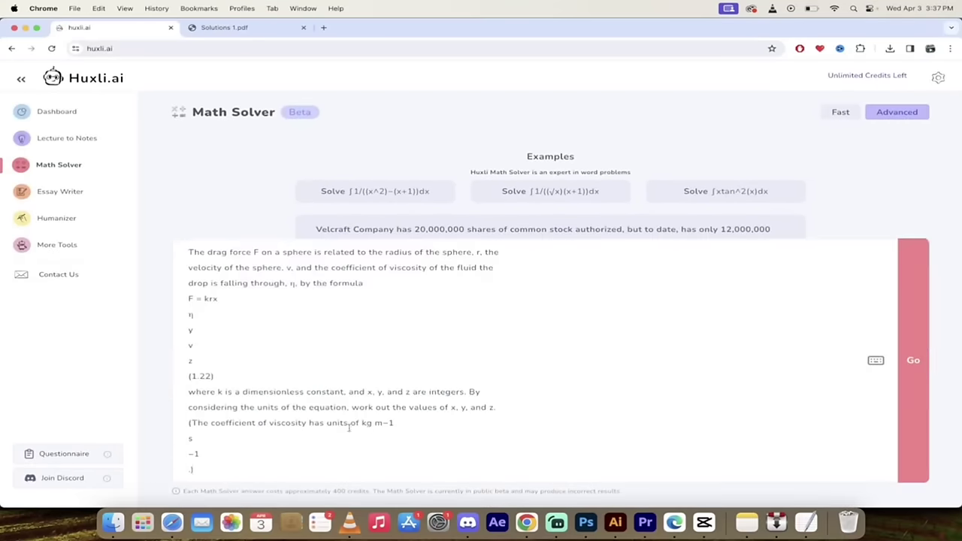
pyautogui.click(914, 363)
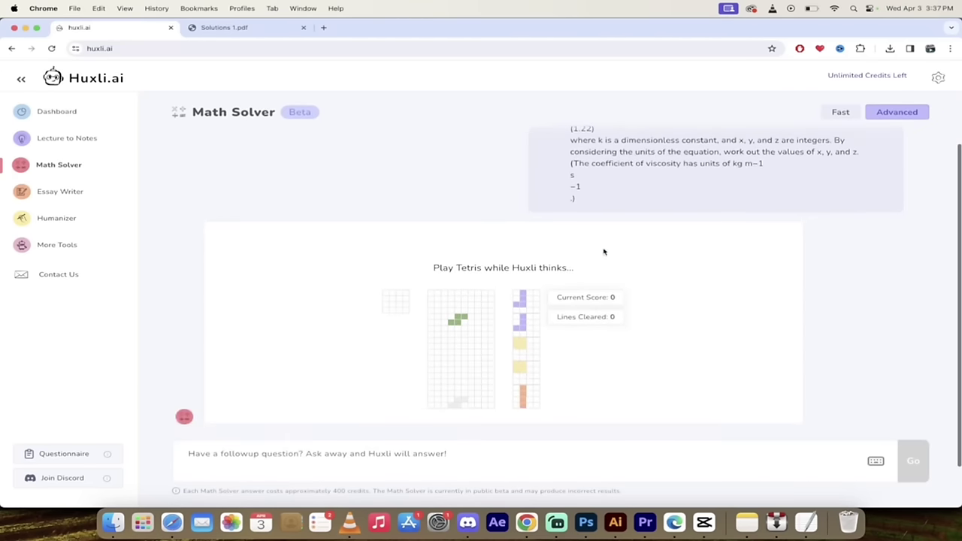
# Play the Tetris mini-game while waiting, moving the falling green piece to the board's left side and rotating it
pyautogui.press('Left')
pyautogui.press('Left')
pyautogui.press('Left')
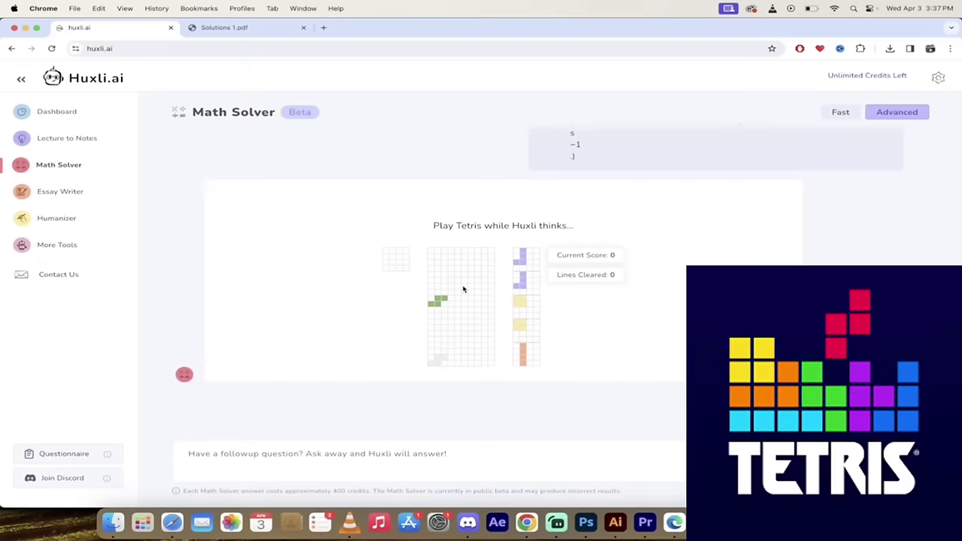
pyautogui.press('Up')
pyautogui.press('Up')
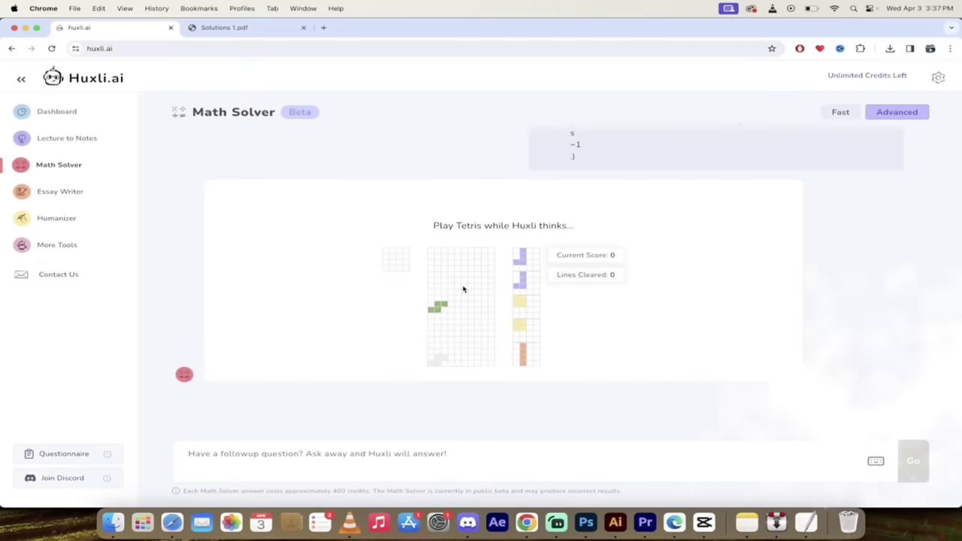
pyautogui.press('Left')
pyautogui.press('Up')
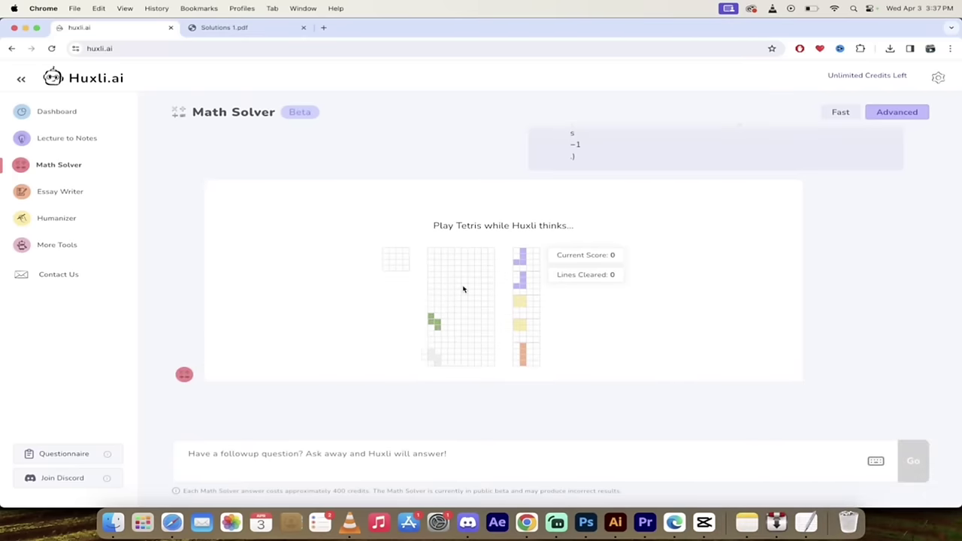
pyautogui.press('Up')
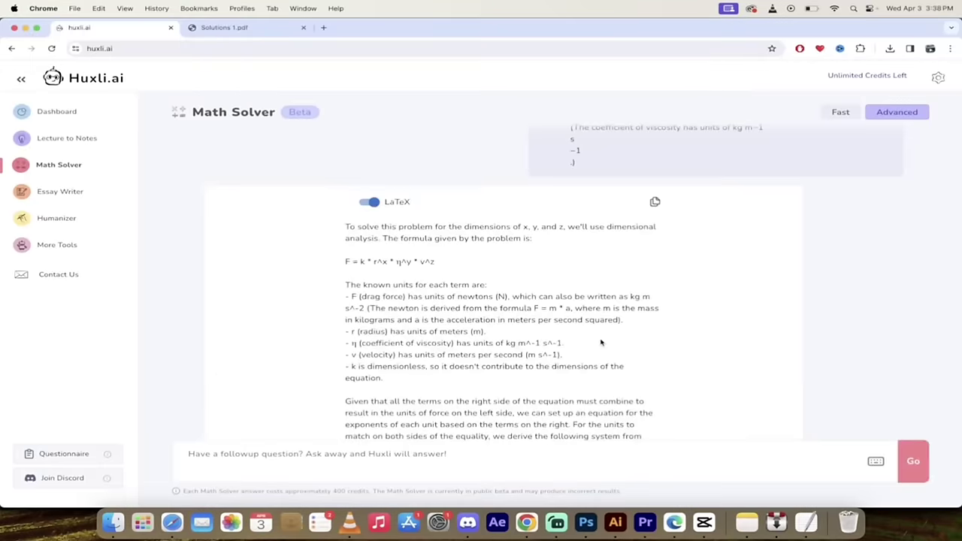
# Switch the answer's display format to Unicode and back to LaTeX
pyautogui.scroll(-2, 514, 331)
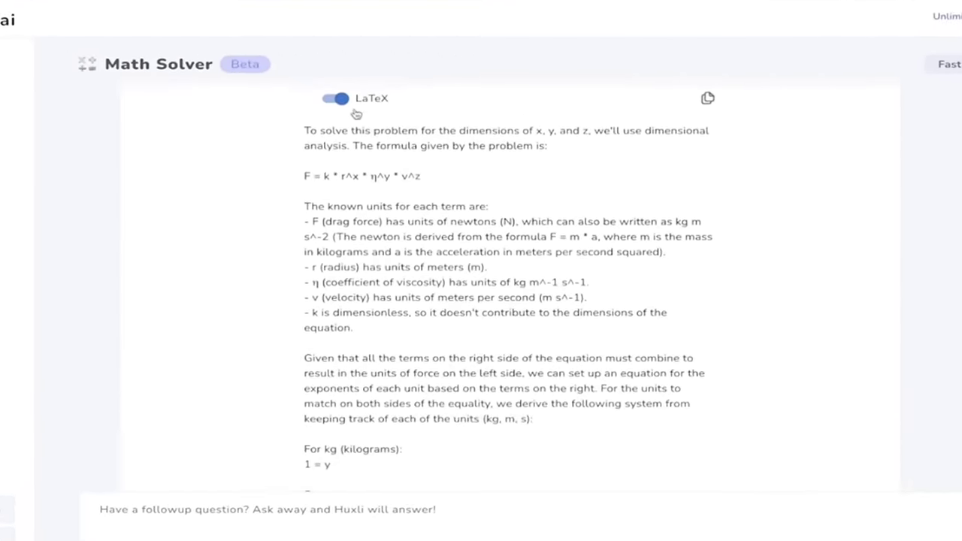
pyautogui.click(337, 100)
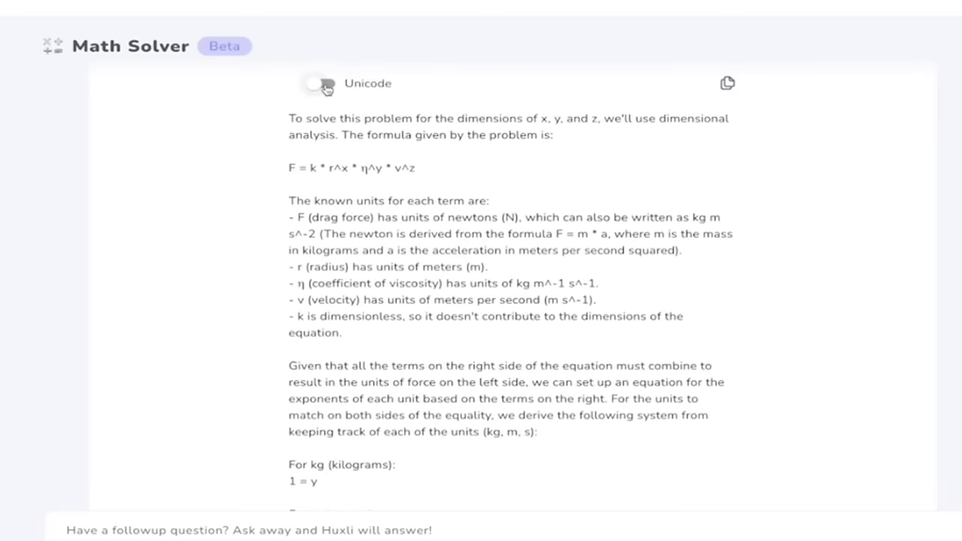
pyautogui.click(326, 87)
# Read through the Math Solver's step-by-step answer, covering the known units, the unit equations and the solved exponents
pyautogui.scroll(-1, 402, 209)
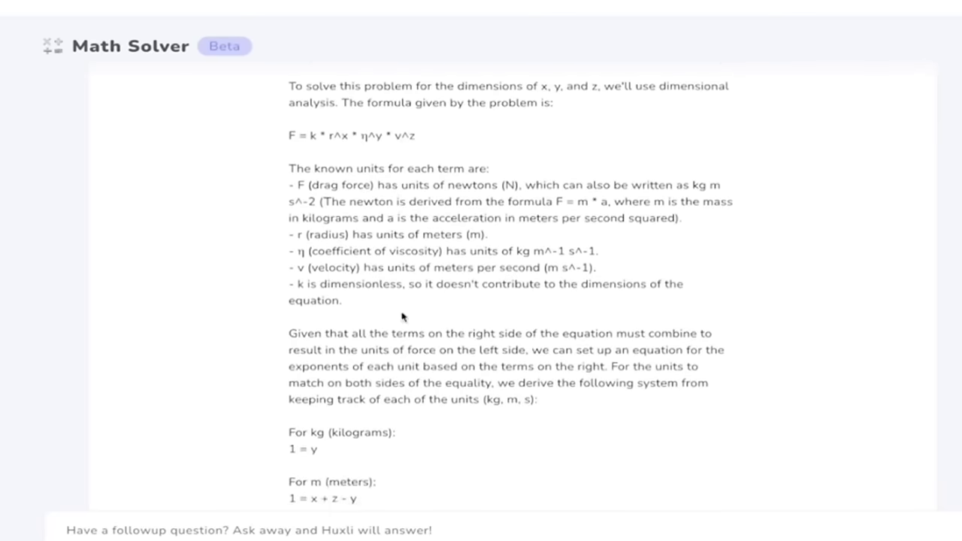
pyautogui.scroll(1, 402, 316)
pyautogui.scroll(-1, 320, 126)
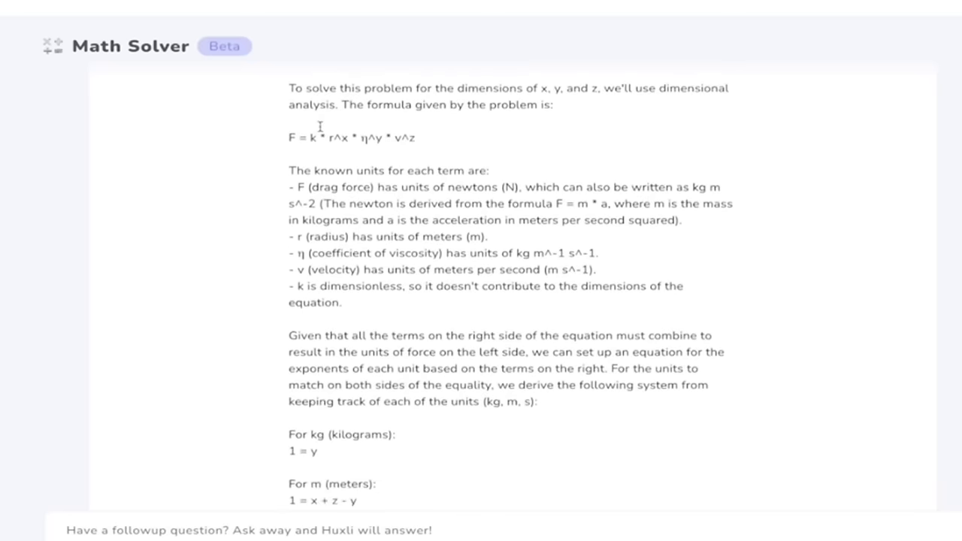
pyautogui.scroll(1, 387, 130)
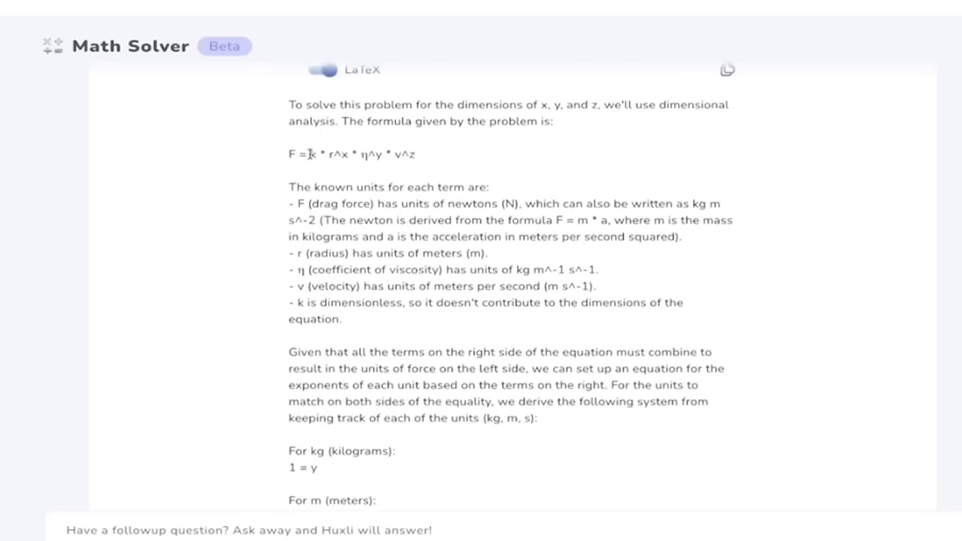
pyautogui.scroll(-2, 393, 212)
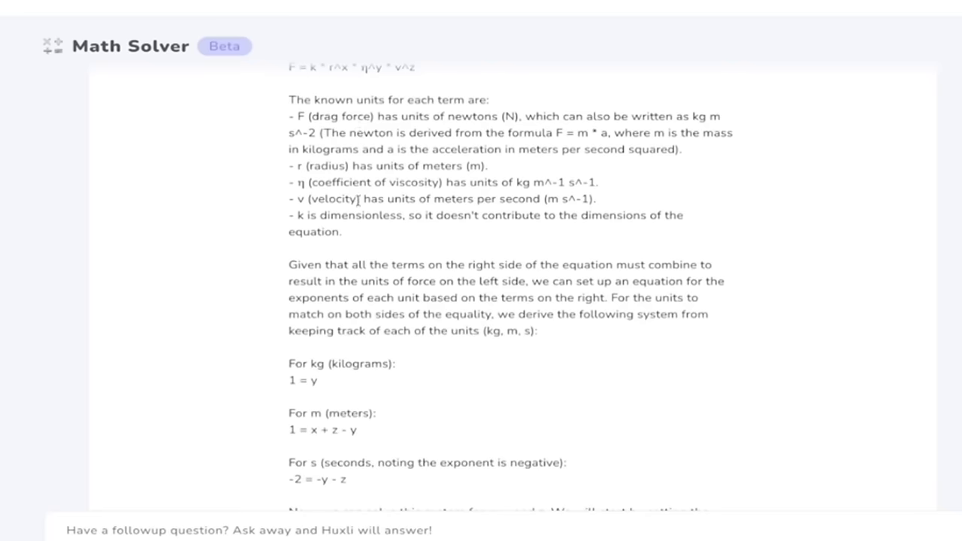
pyautogui.scroll(-1, 359, 201)
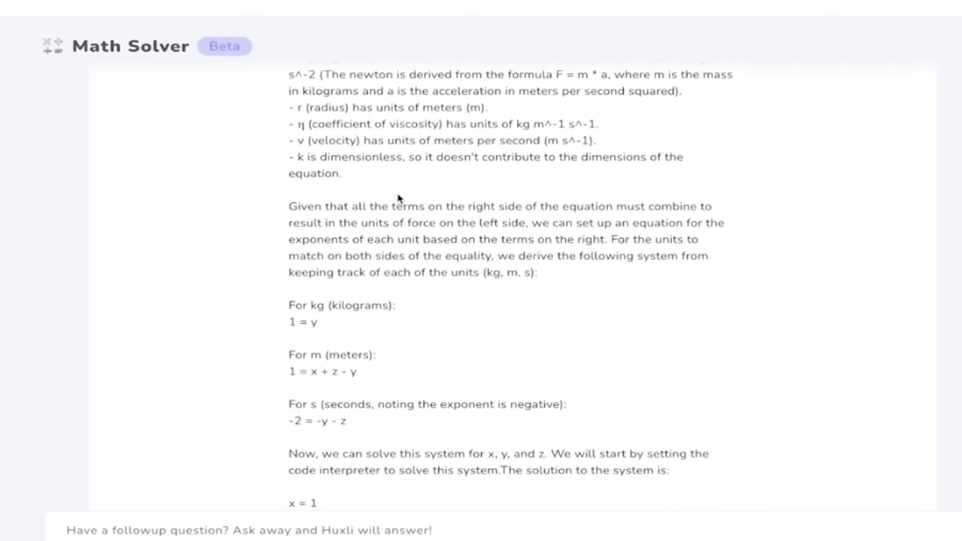
pyautogui.scroll(-1, 398, 198)
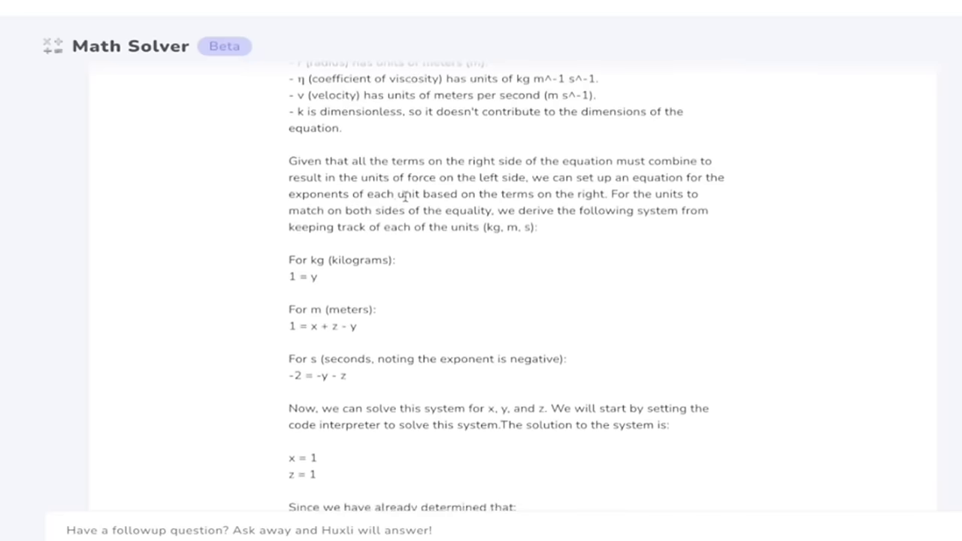
pyautogui.scroll(-7, 404, 196)
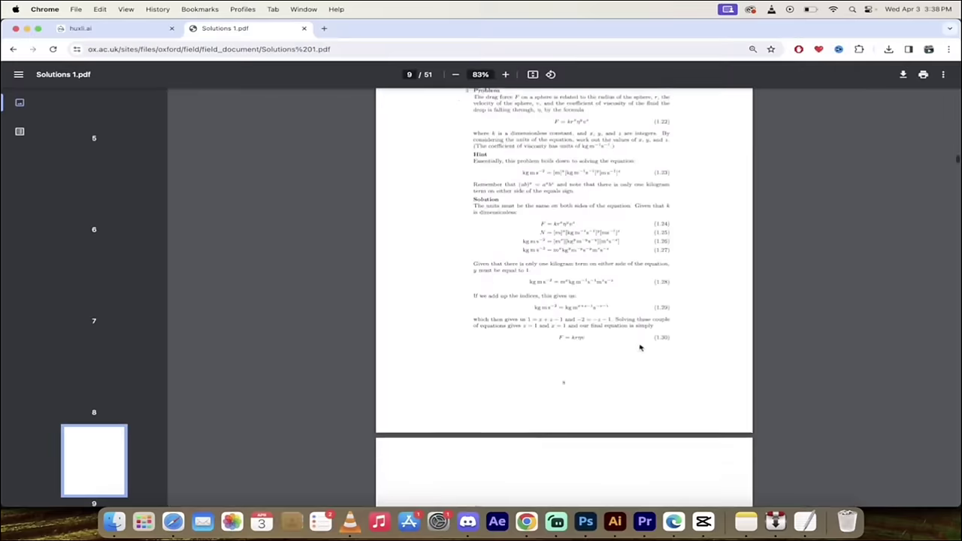
# Compare the printed solution to Problem 4 in Solutions 1.pdf with the Math Solver's answer
pyautogui.scroll(1, 639, 347)
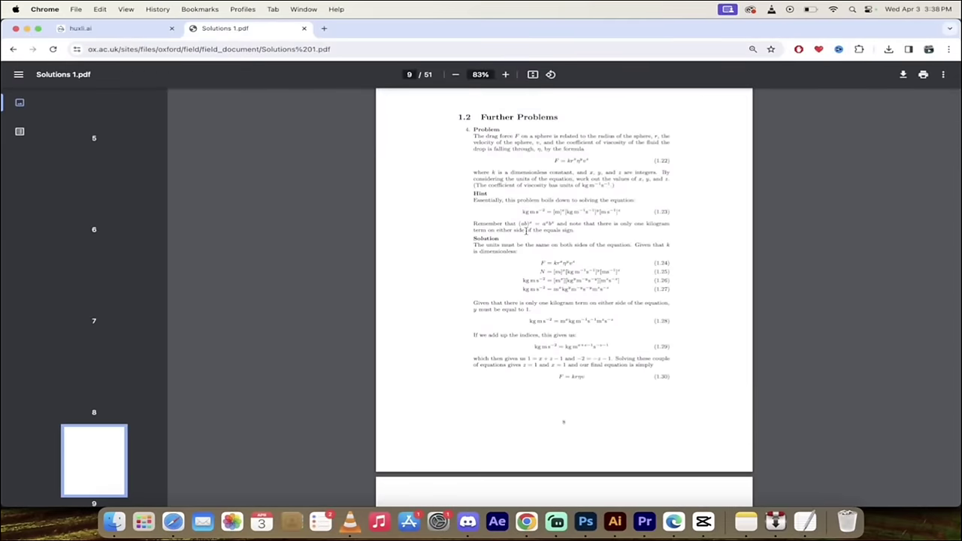
pyautogui.scroll(3, 526, 230)
pyautogui.scroll(1, 526, 231)
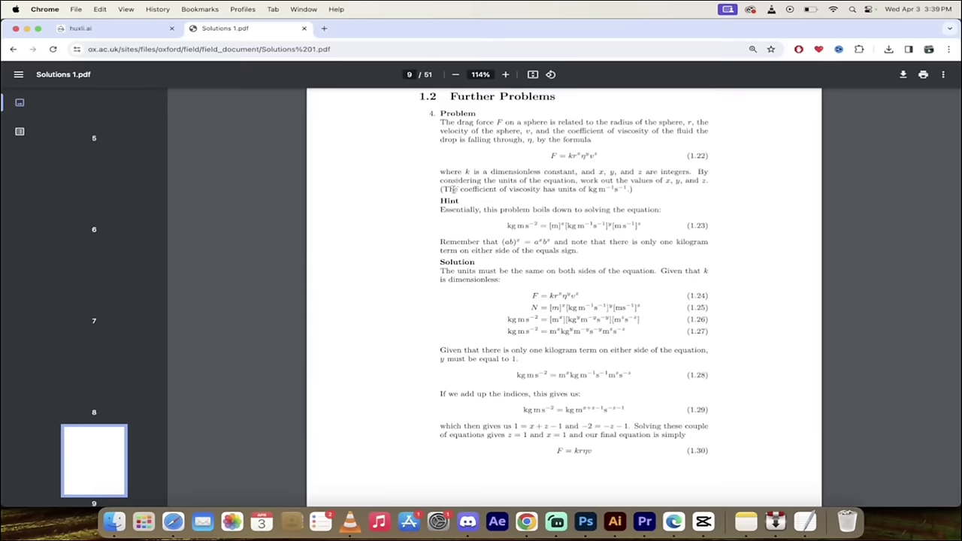
pyautogui.click(125, 34)
pyautogui.scroll(10, 350, 188)
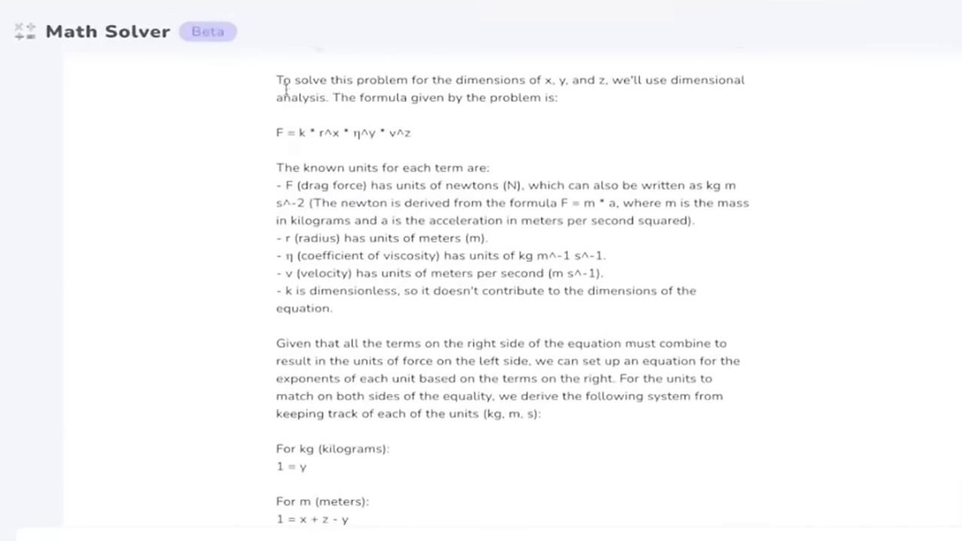
pyautogui.moveTo(276, 80); pyautogui.dragTo(566, 98)
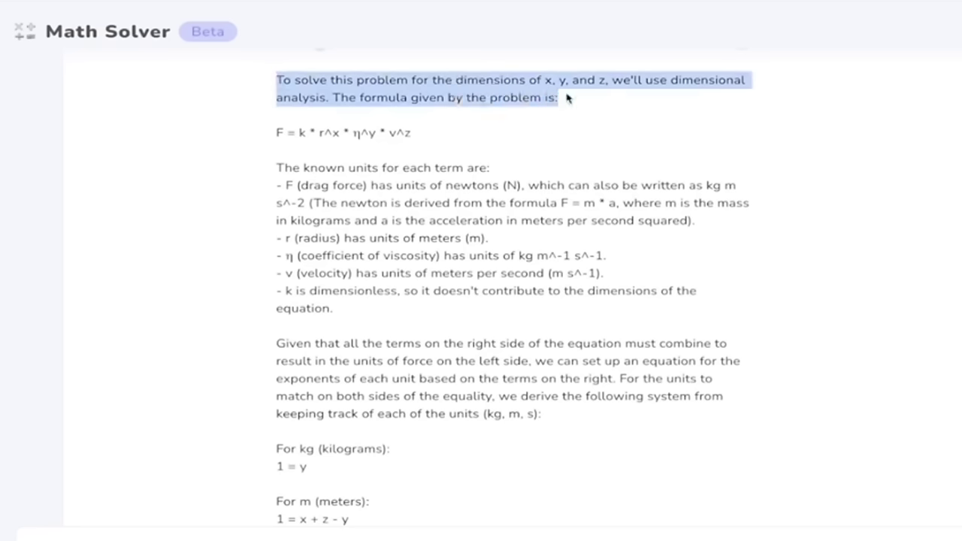
pyautogui.click(225, 28)
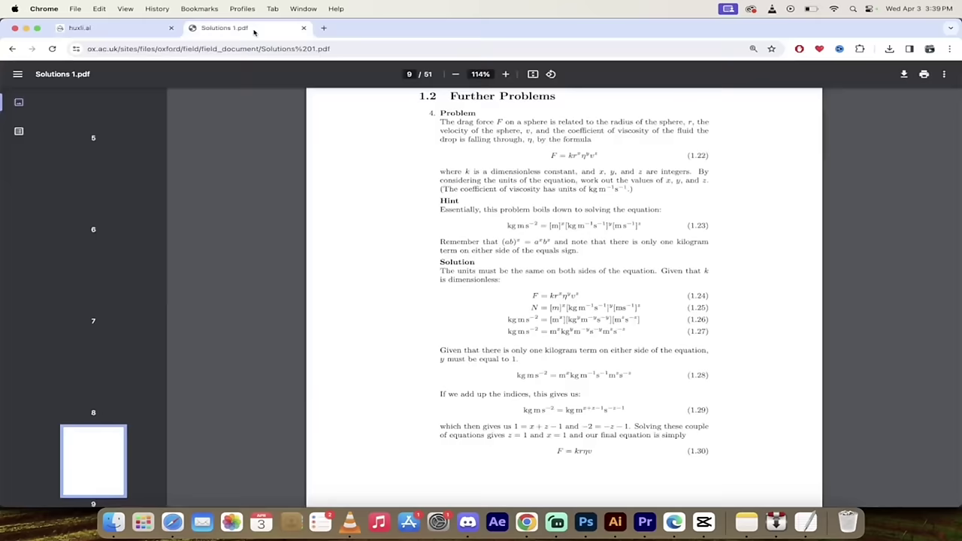
pyautogui.scroll(-1, 489, 210)
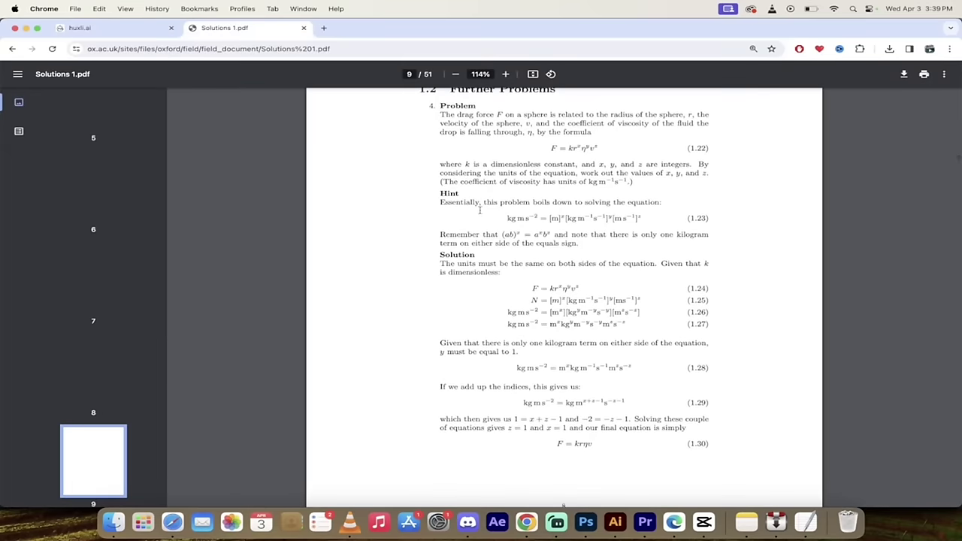
pyautogui.keyDown('ctrl'); pyautogui.scroll(3, 479, 211); pyautogui.keyUp('ctrl')
pyautogui.scroll(2, 479, 210)
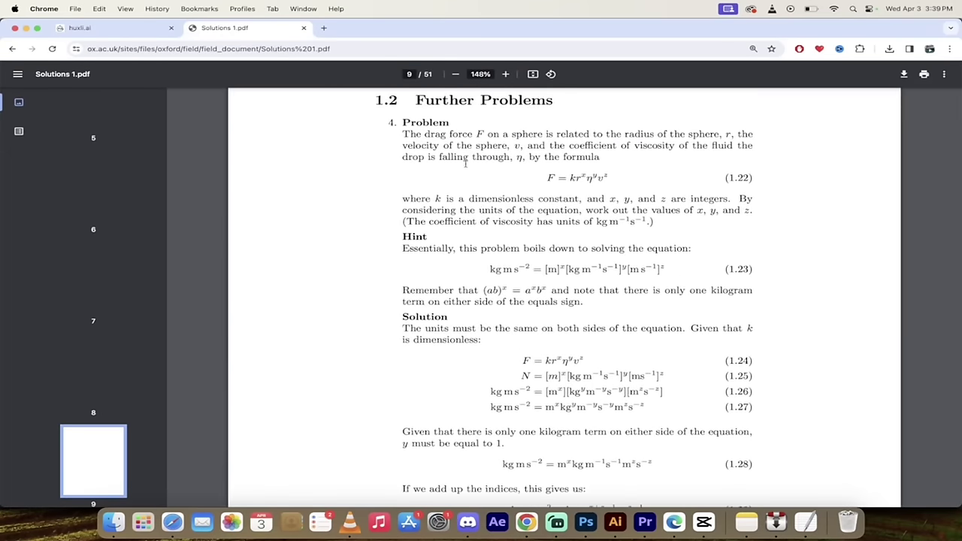
# Read the rest of Problem 4's printed solution and highlight the known-units list in the Math Solver's answer
pyautogui.scroll(-5, 463, 164)
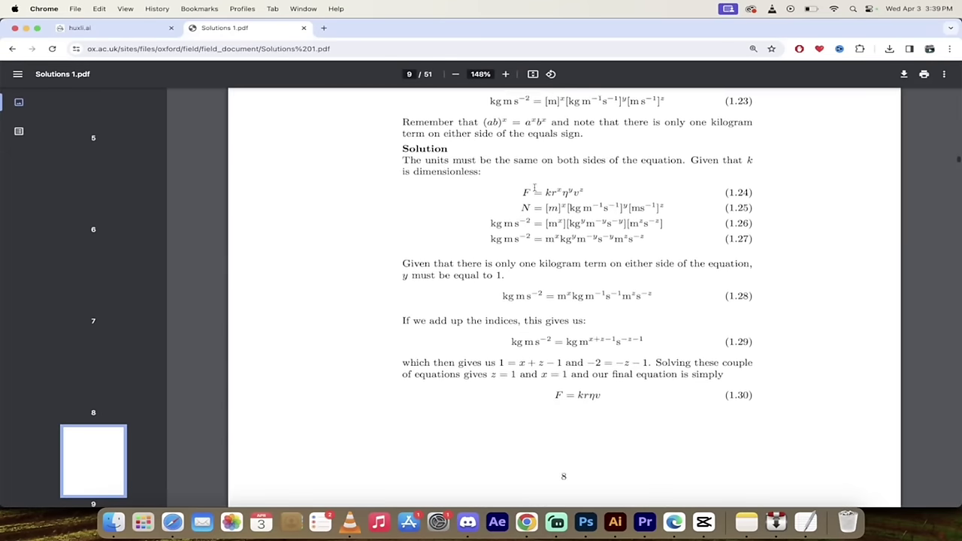
pyautogui.scroll(-1, 496, 165)
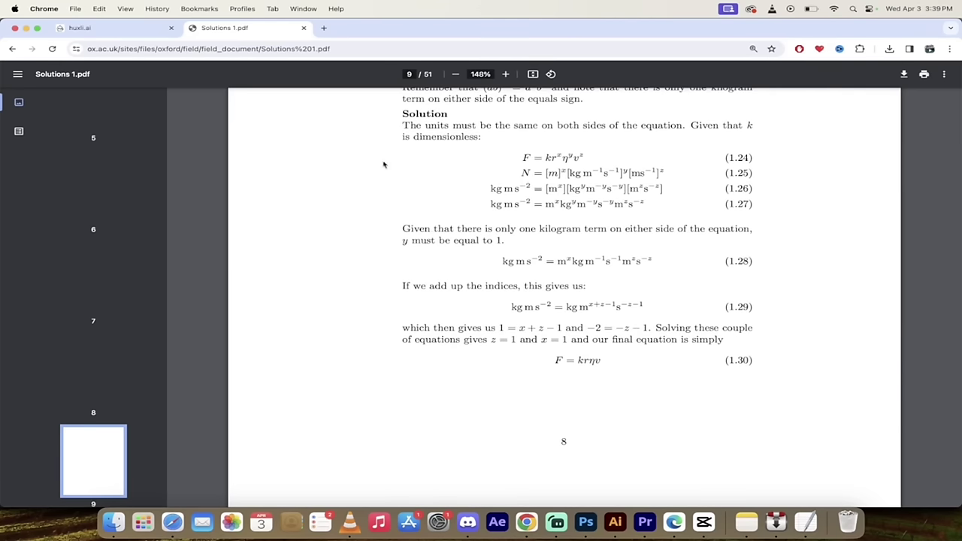
pyautogui.click(95, 29)
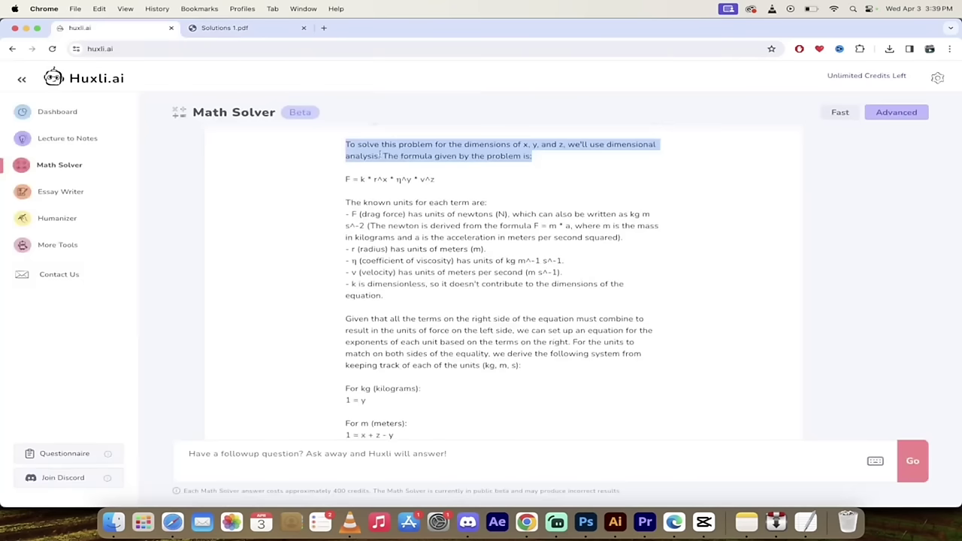
pyautogui.scroll(-2, 389, 176)
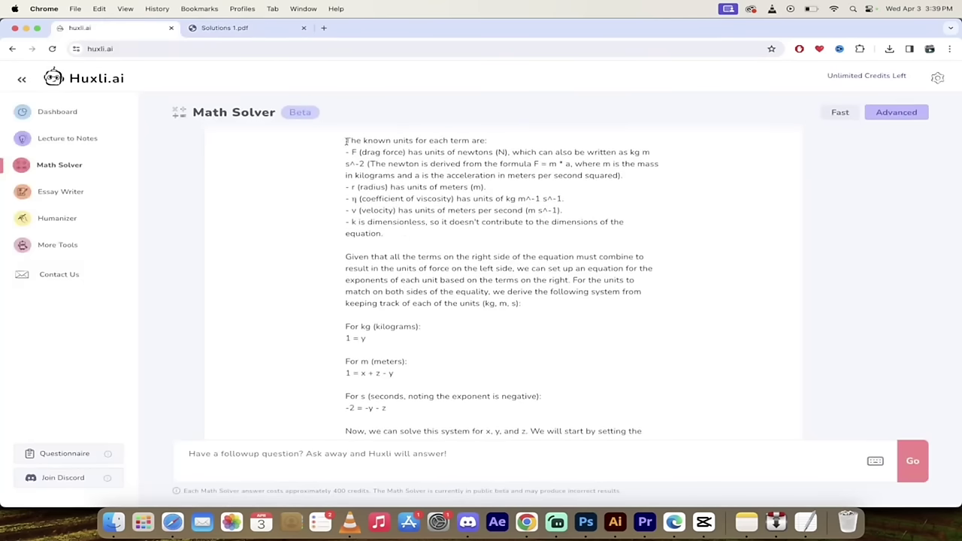
pyautogui.moveTo(346, 142); pyautogui.dragTo(385, 237)
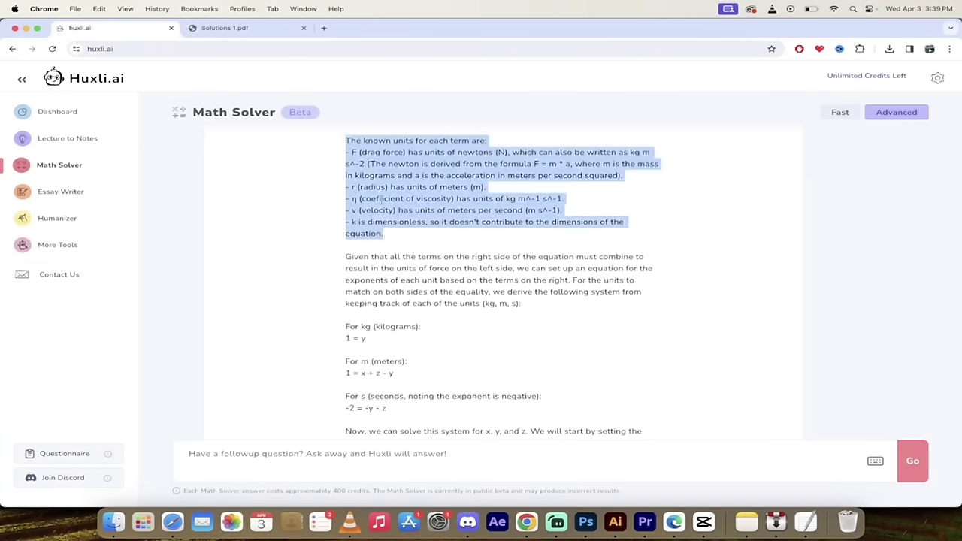
pyautogui.scroll(1, 381, 199)
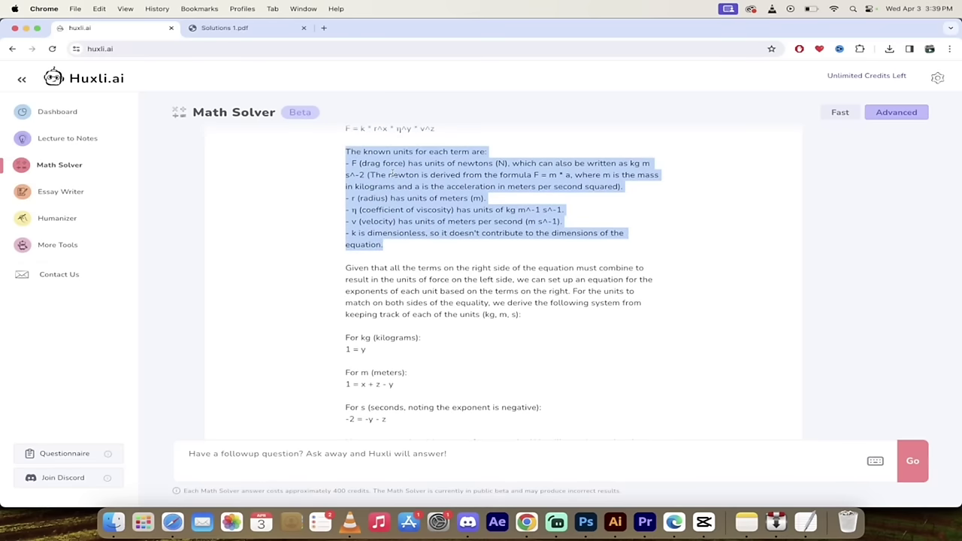
# Compare the unit equations, exponents and final drag force formula in the Math Solver's answer with the printed equations in Solutions 1.pdf
pyautogui.click(226, 28)
pyautogui.scroll(-5, 428, 248)
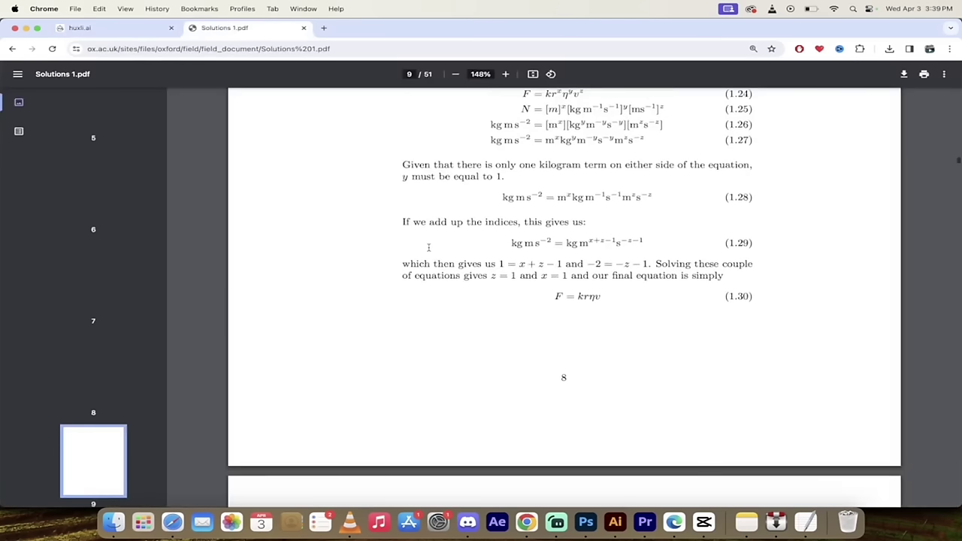
pyautogui.click(124, 30)
pyautogui.scroll(-5, 441, 270)
pyautogui.scroll(-2, 442, 269)
pyautogui.scroll(3, 440, 266)
pyautogui.click(220, 28)
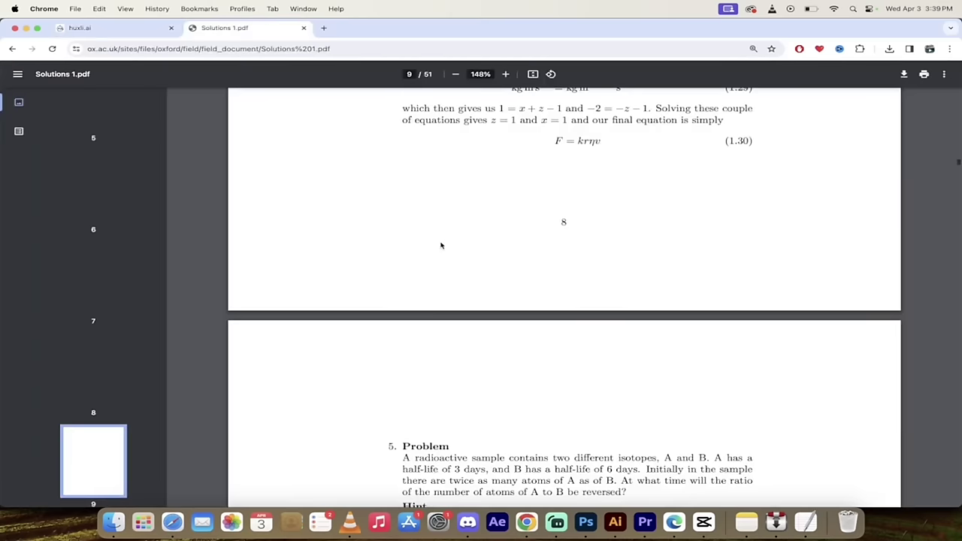
pyautogui.scroll(-5, 441, 243)
pyautogui.scroll(10, 441, 245)
pyautogui.keyDown('ctrl'); pyautogui.scroll(-2, 441, 245); pyautogui.keyUp('ctrl')
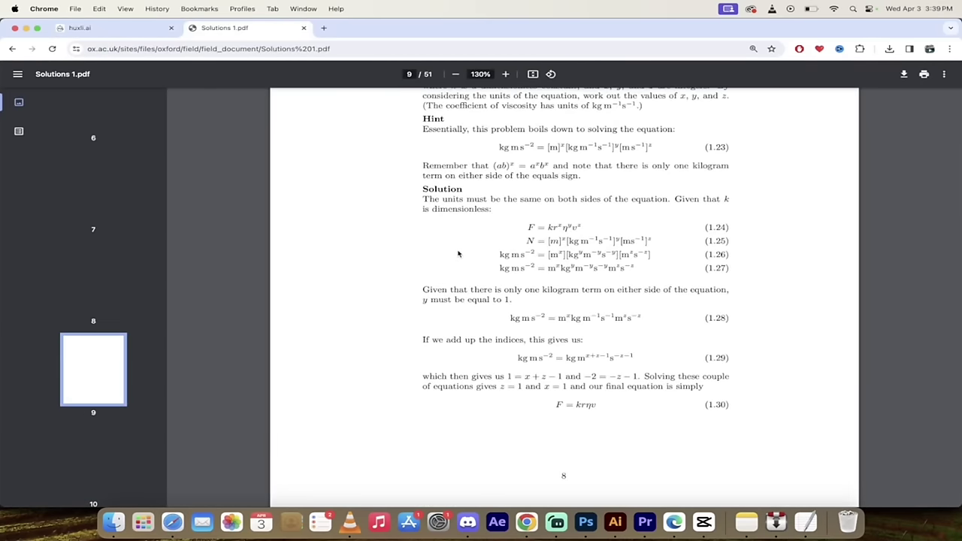
pyautogui.click(120, 30)
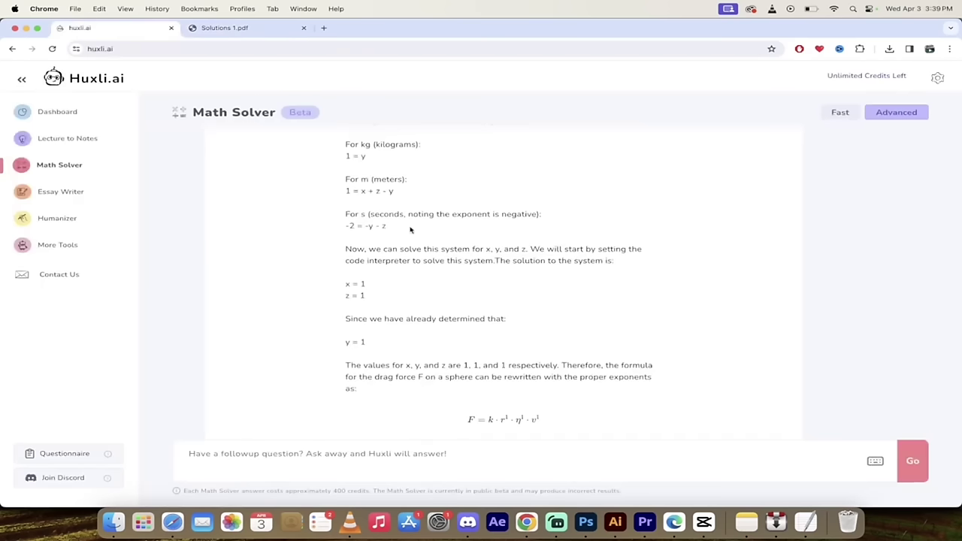
pyautogui.scroll(2, 422, 249)
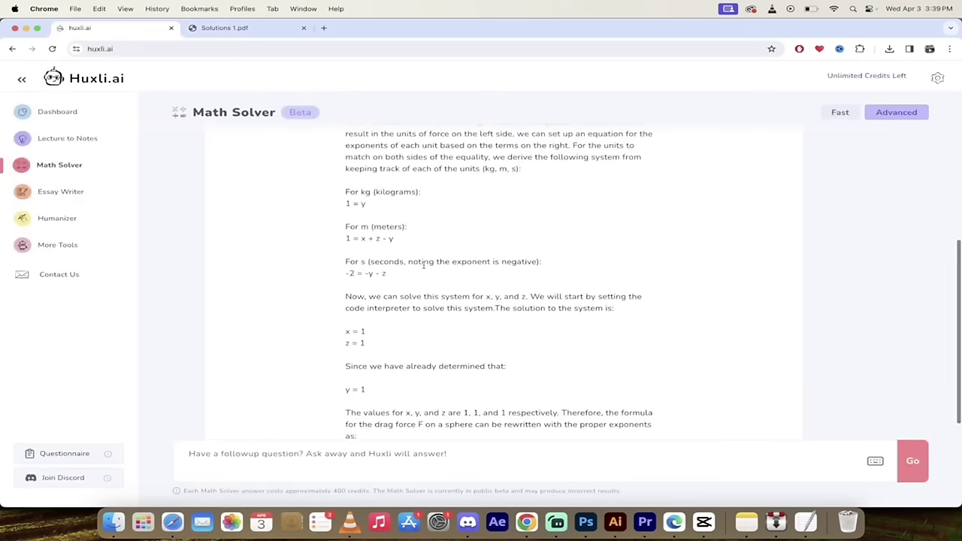